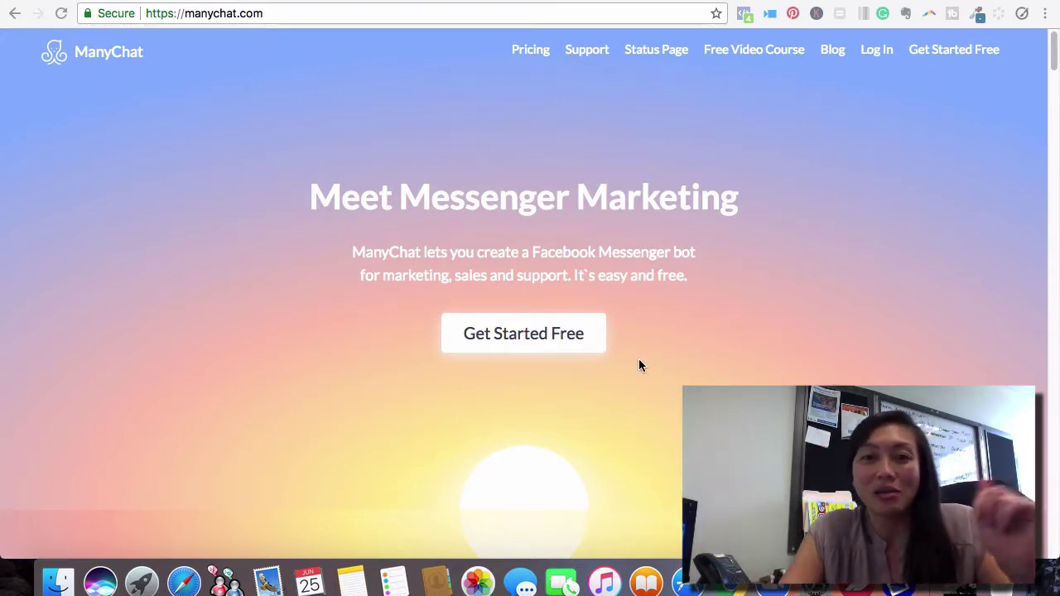
- Start the free ManyChat sign-up and agree to the terms and privacy policy
left_click(534, 342)
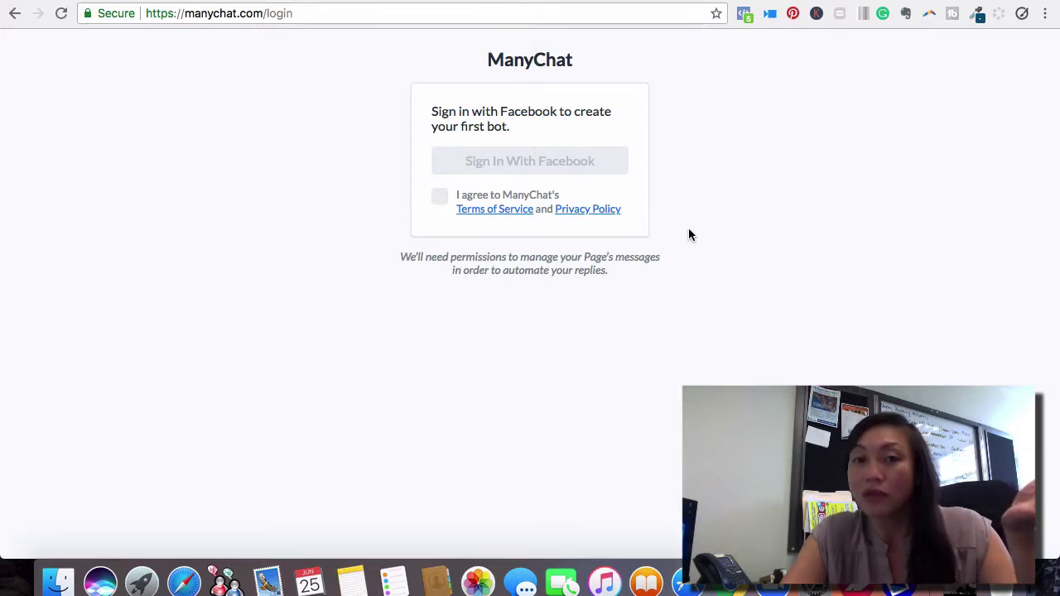
left_click(440, 197)
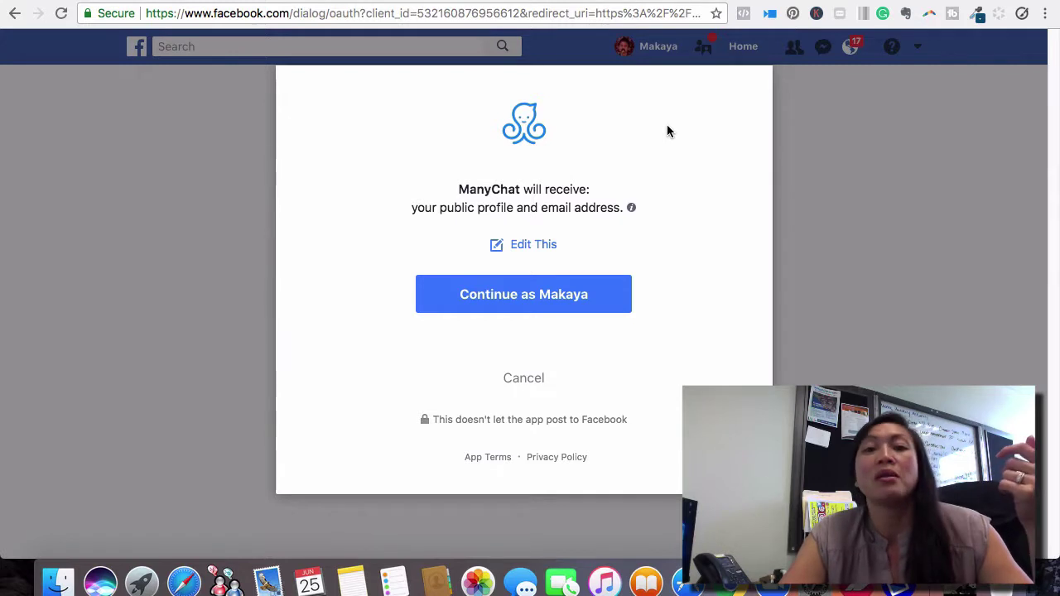
- Allow ManyChat access to the Facebook profile and connect the Makahka page
left_click(524, 292)
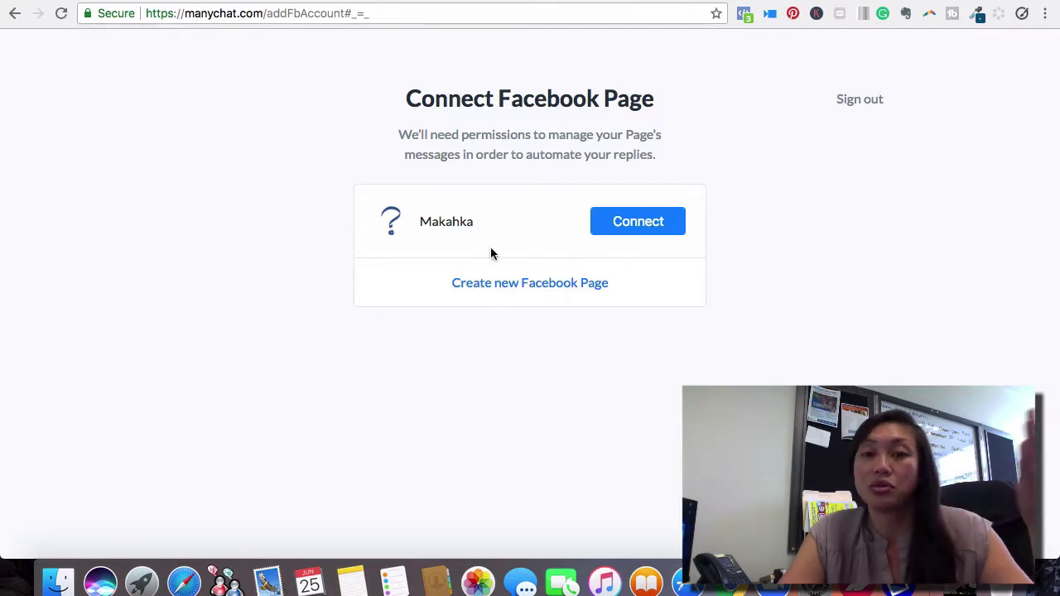
left_click(626, 223)
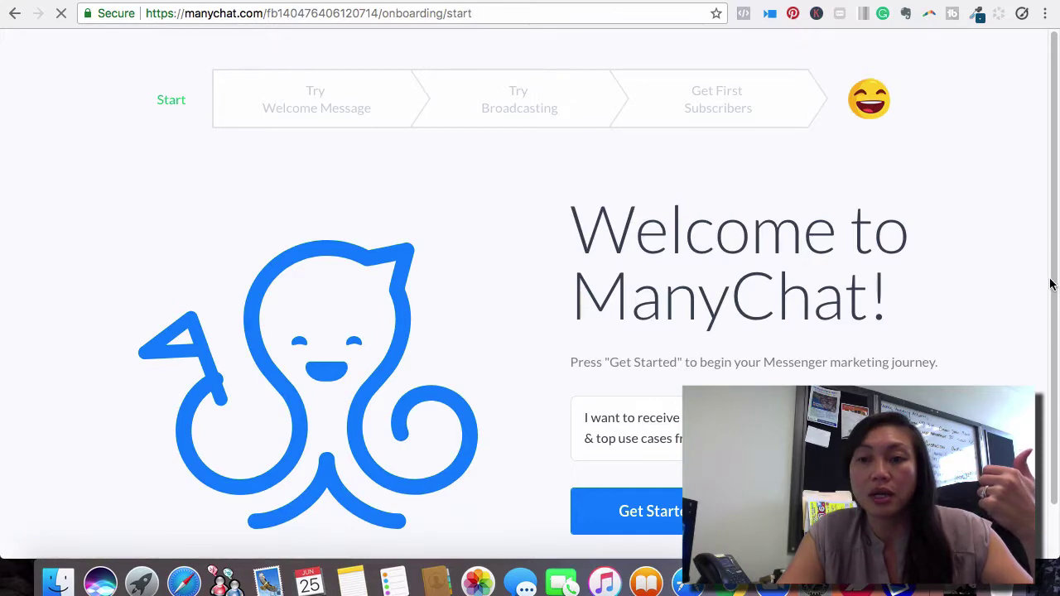
- Begin the Makahka onboarding, dismiss the Conversations 2018 popup, and view the welcome-message example
scroll(861, 365, "down", 2)
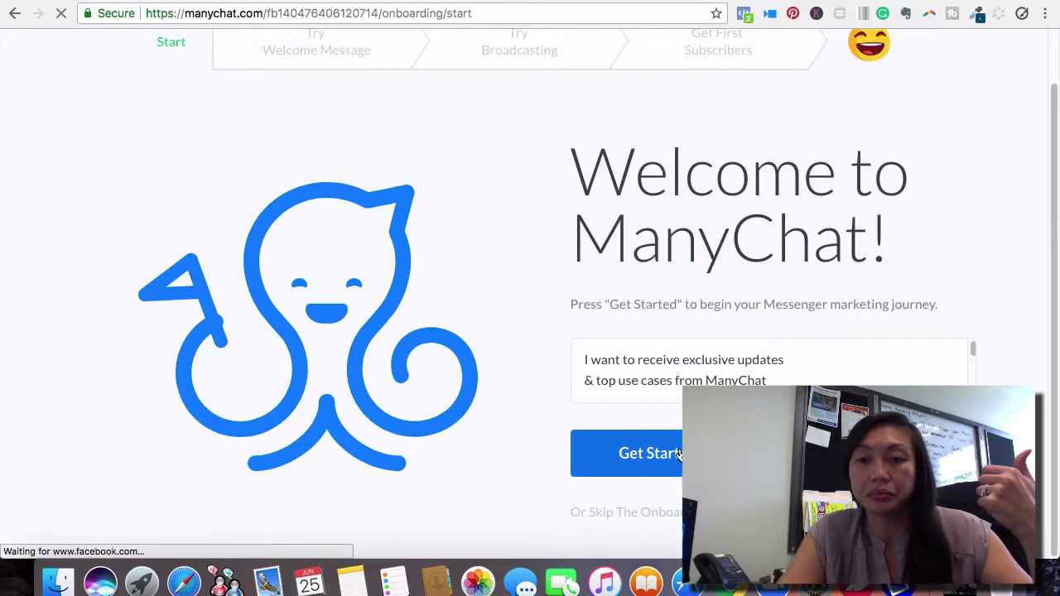
left_click(677, 454)
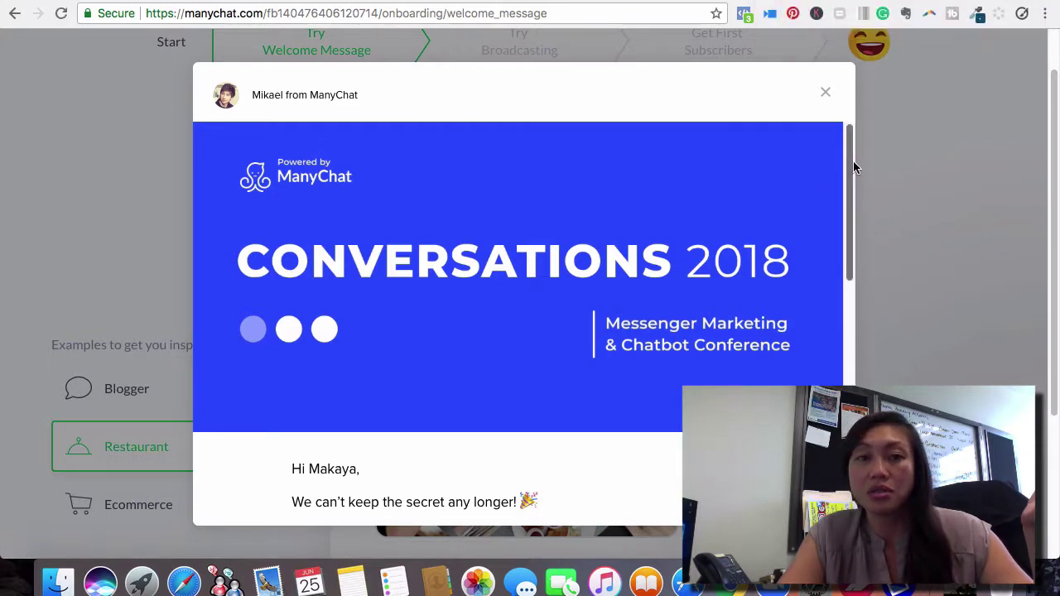
mouse_move(848, 166)
left_mouse_down()
mouse_move(843, 189)
mouse_move(846, 98)
left_mouse_up()
left_click(825, 92)
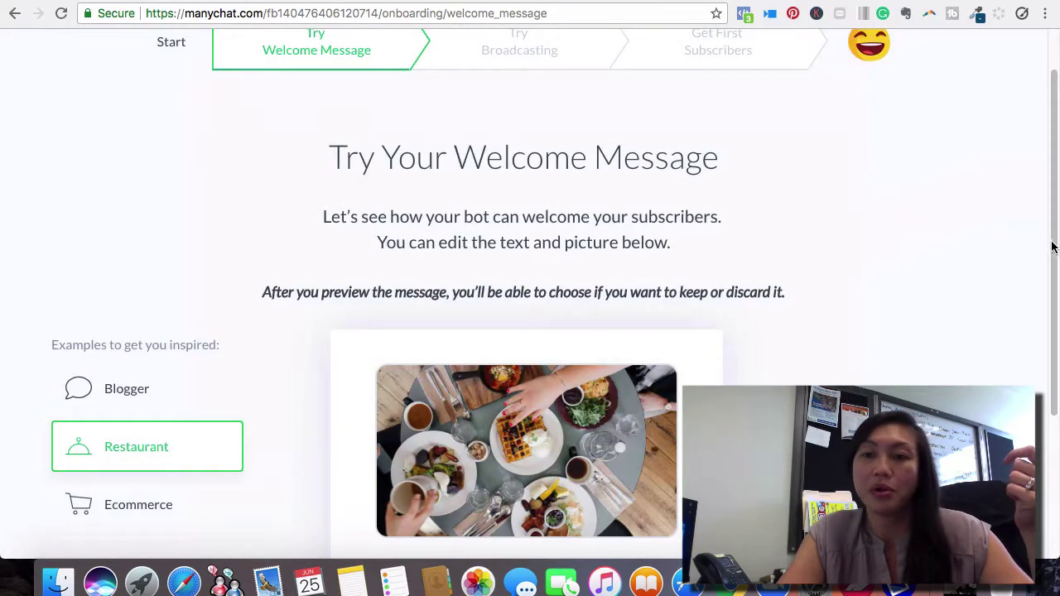
left_click_drag(1055, 243, 1042, 392)
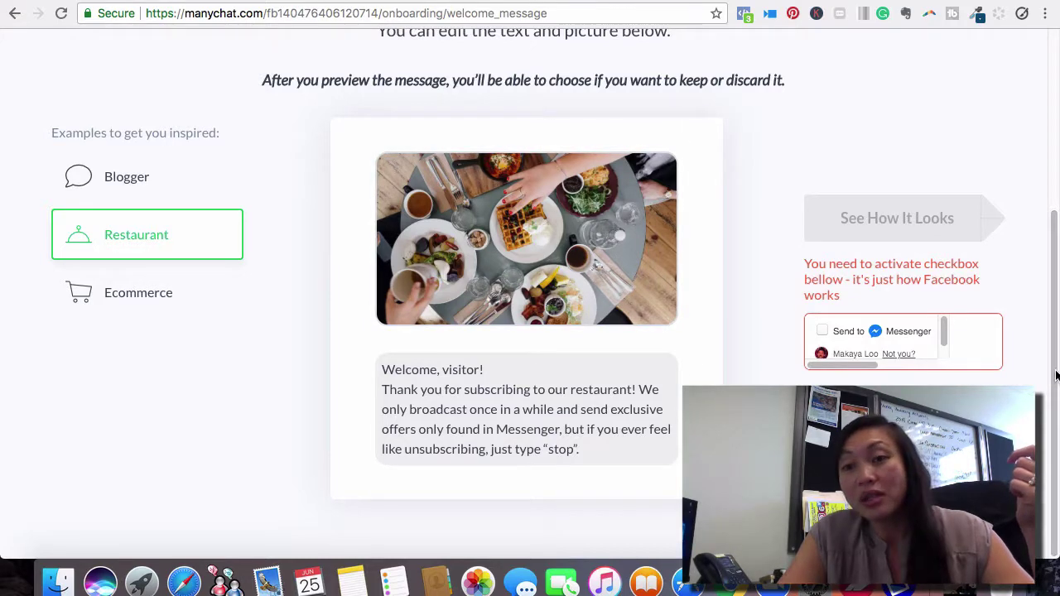
left_click_drag(1056, 376, 1056, 162)
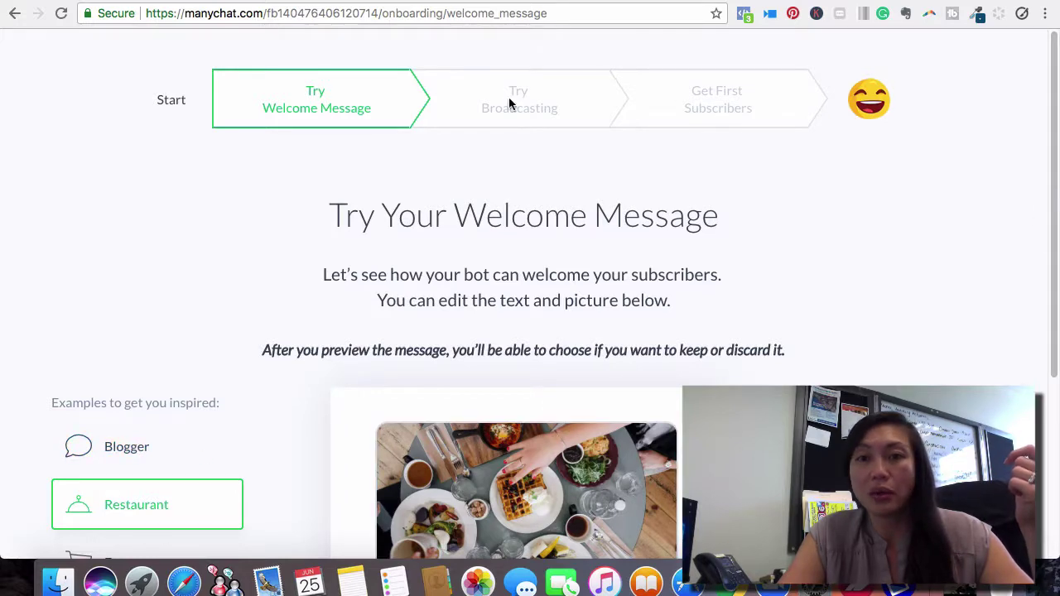
- Move past the welcome-message trial and skip Try Broadcasting to reach the sharing step
left_click_drag(1057, 216, 1054, 326)
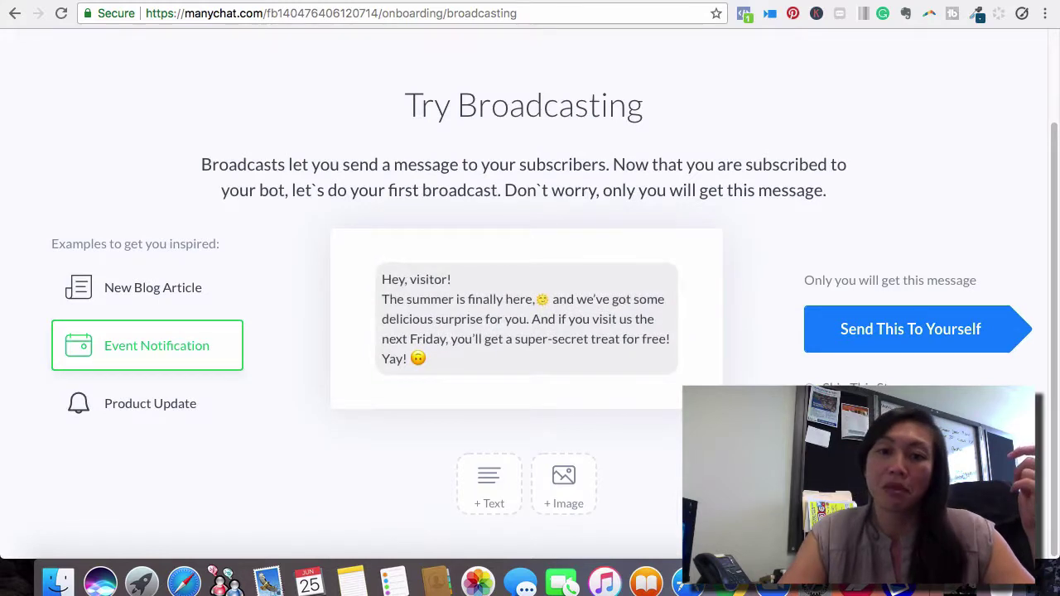
left_click(857, 387)
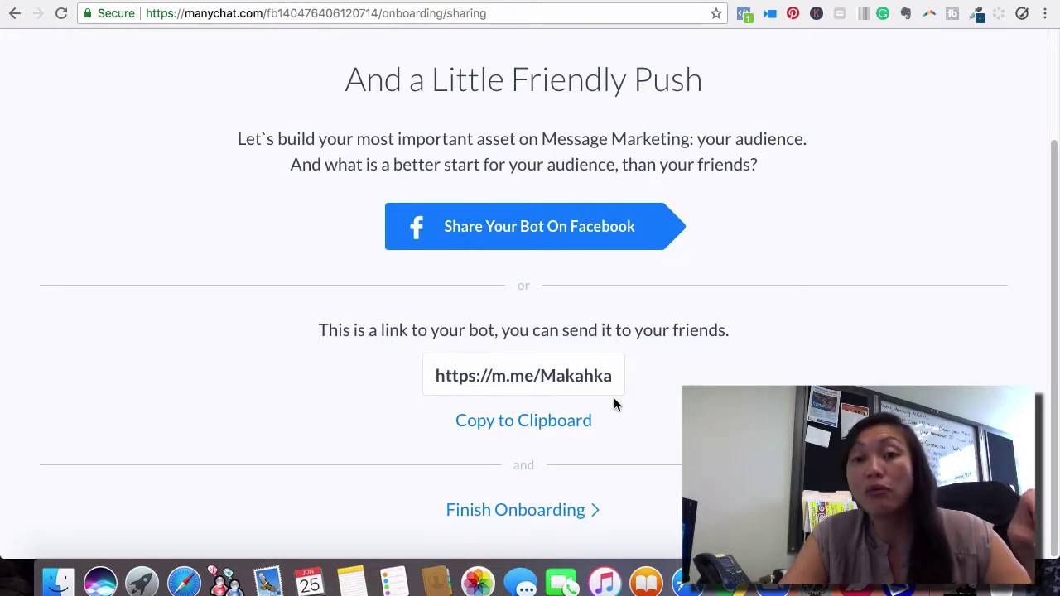
- Finish onboarding and go to the Makahka bot's dashboard
left_click(529, 511)
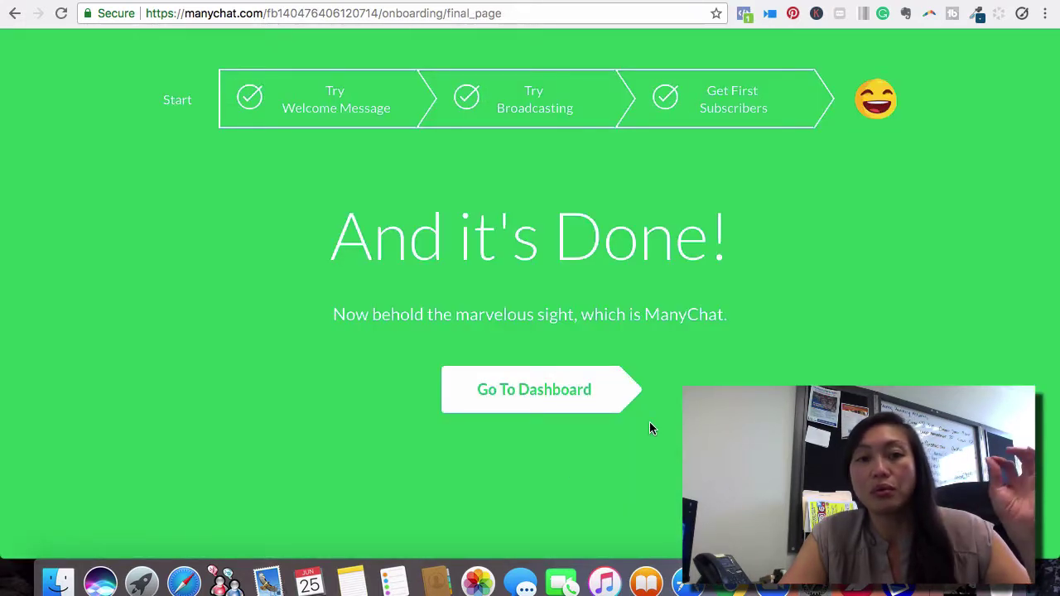
left_click(525, 389)
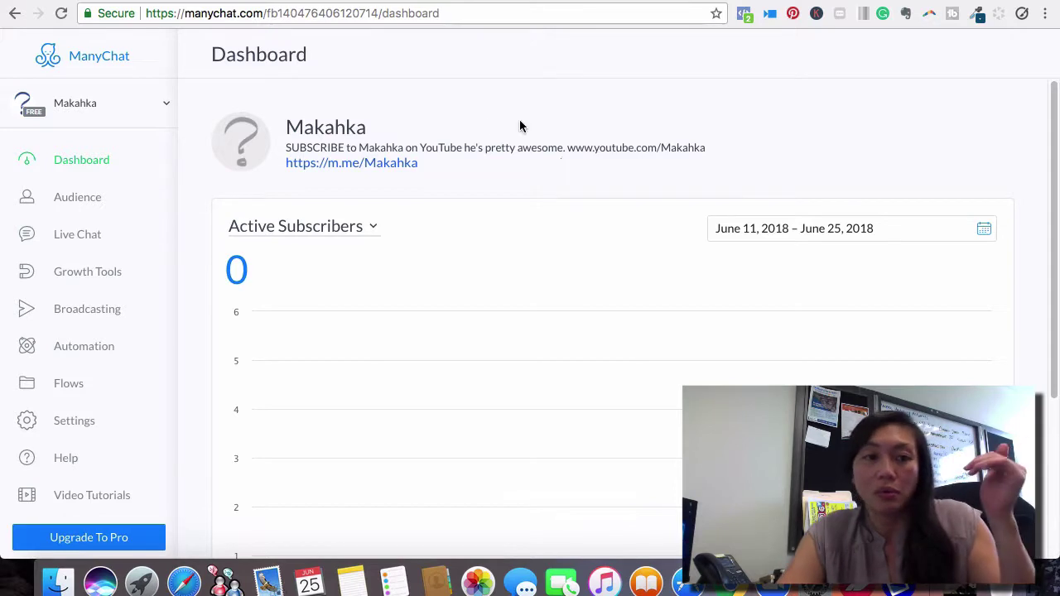
left_click_drag(1051, 137, 1039, 307)
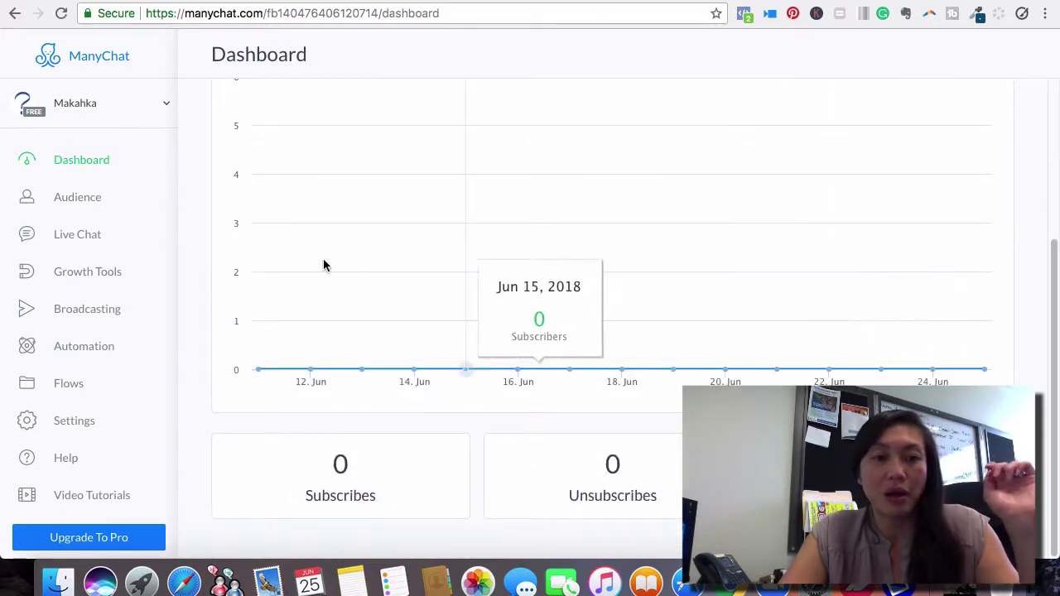
- Under Settings > Admins, generate a one-time admin invite link, select it, and close the dialog
left_click(73, 423)
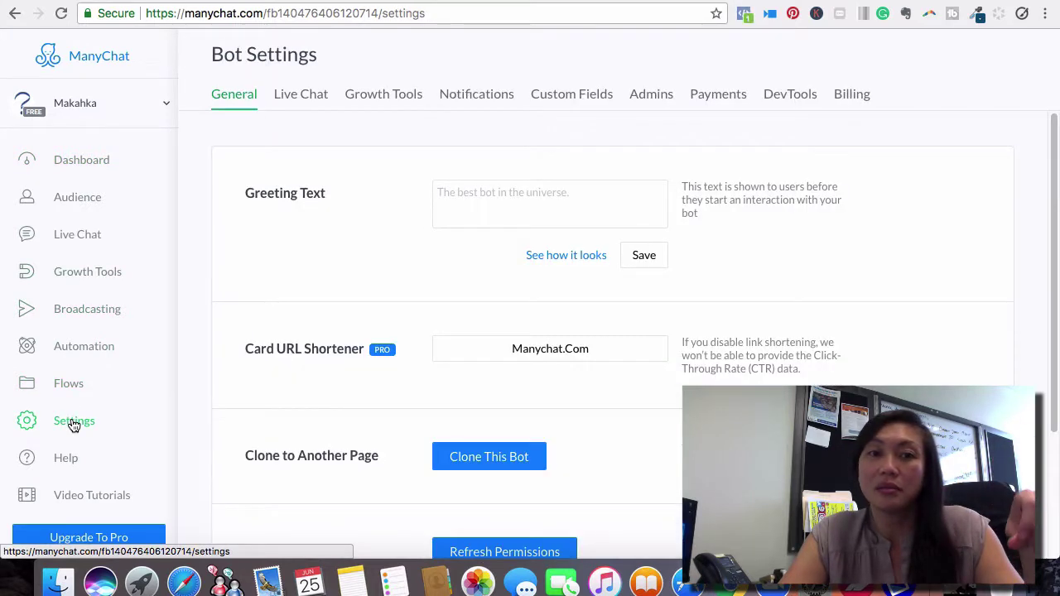
left_click(646, 99)
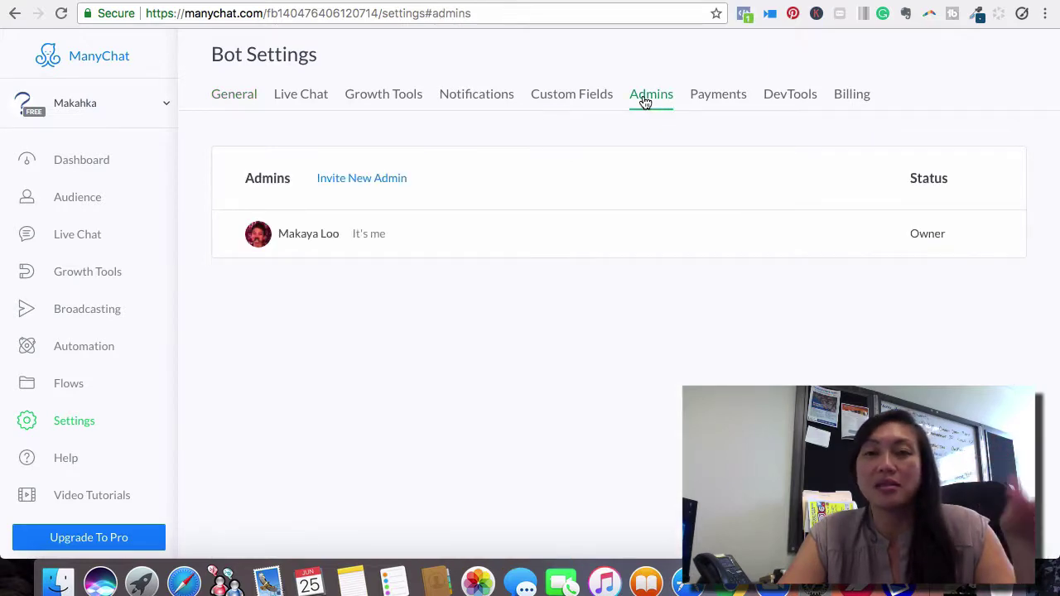
left_click(359, 179)
triple_click(498, 180)
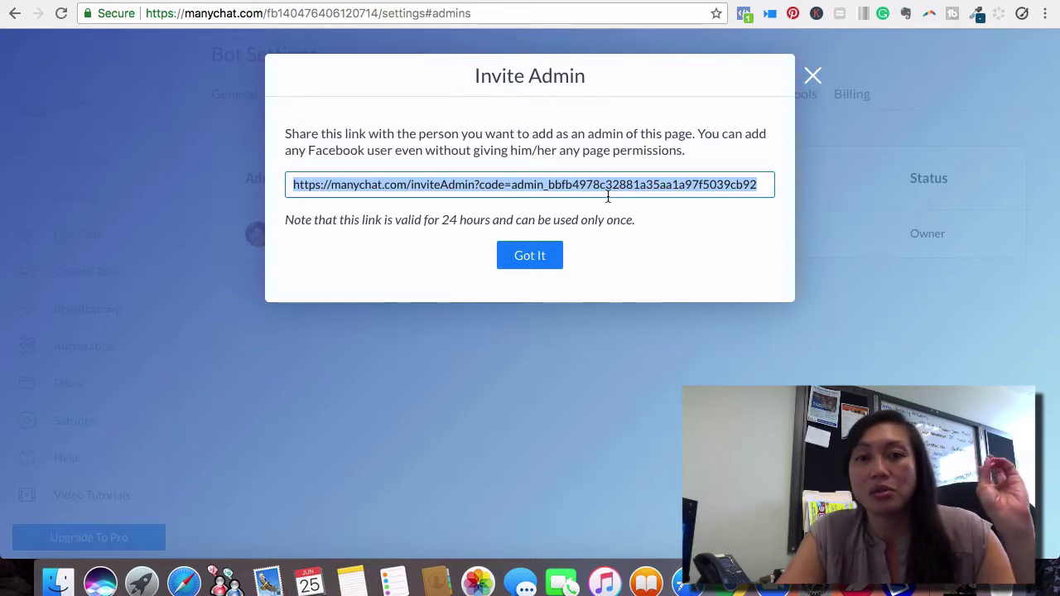
left_click(811, 80)
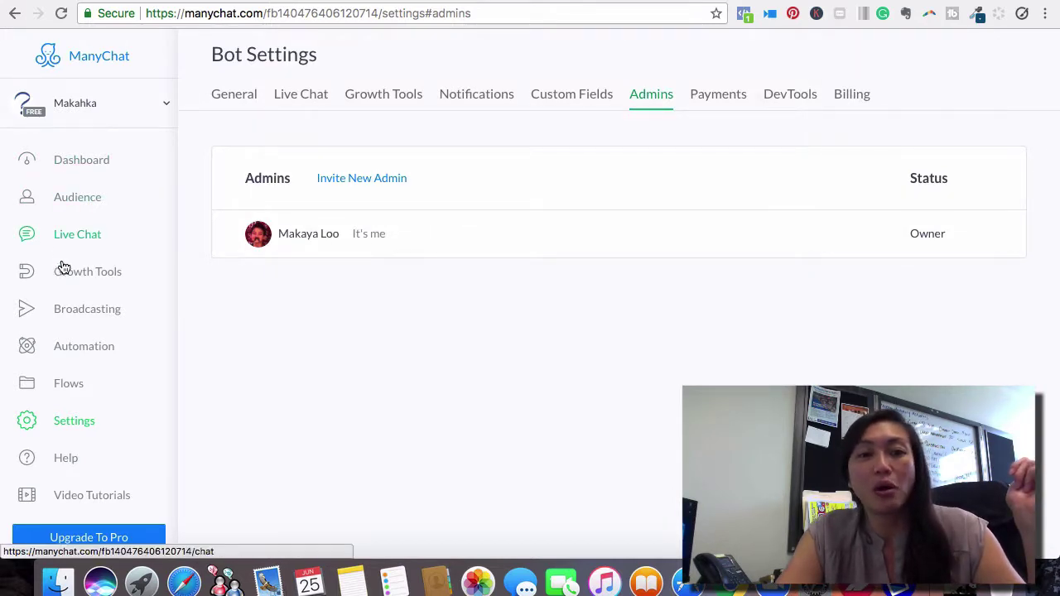
- Open the Automation section to the Main Menu page
left_click(79, 351)
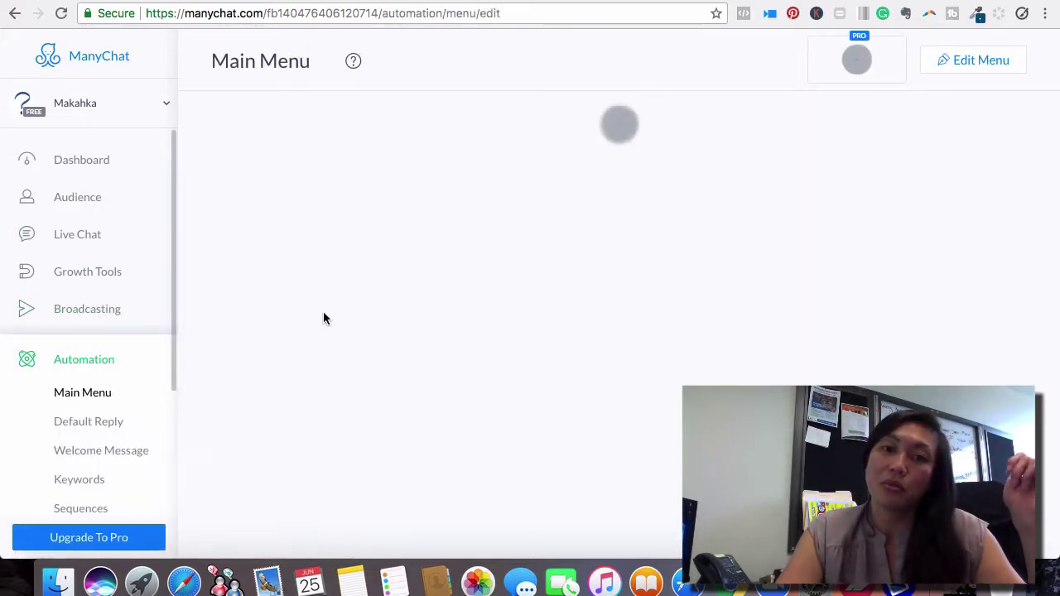